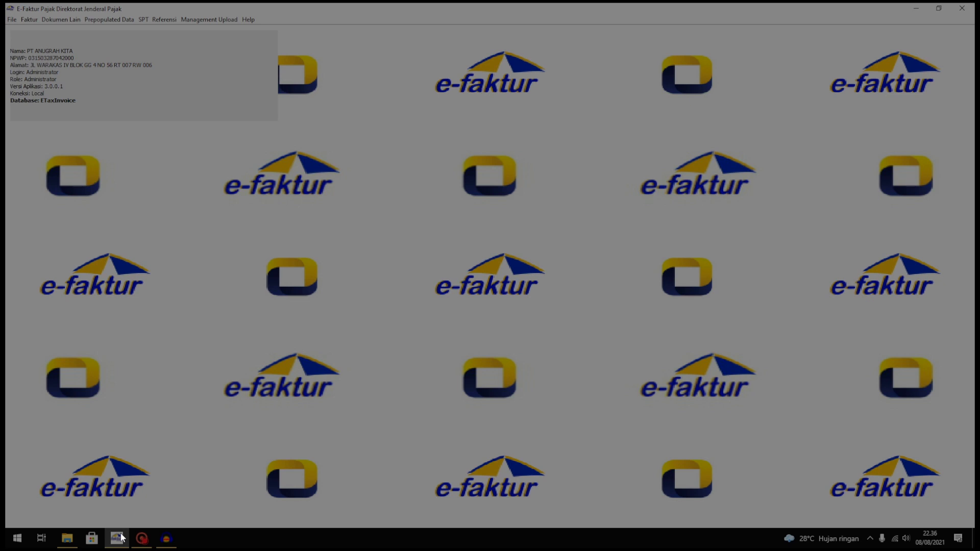
Load the Pajak Keluaran Administrasi Faktur list, refresh it and maximize it.
click(28, 19)
mouse_move(40, 31)
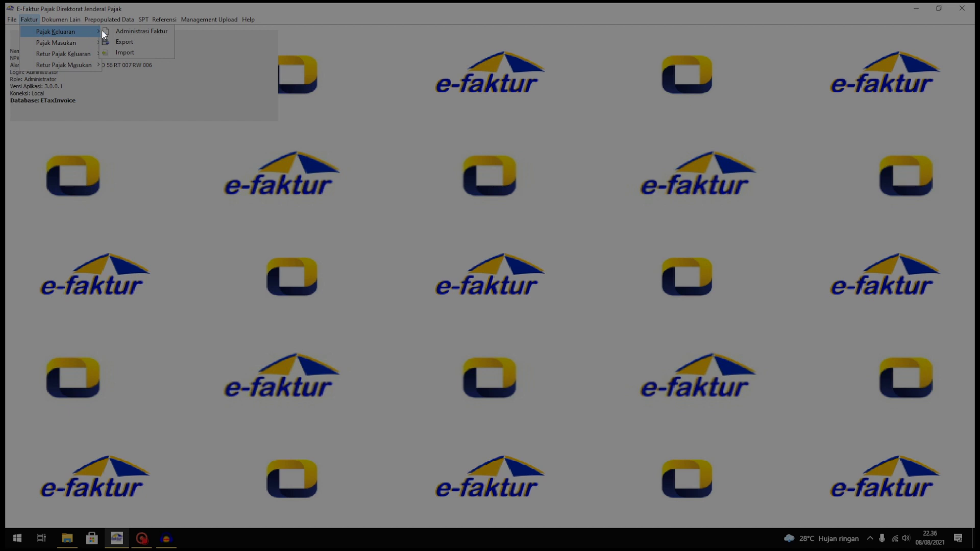
click(130, 32)
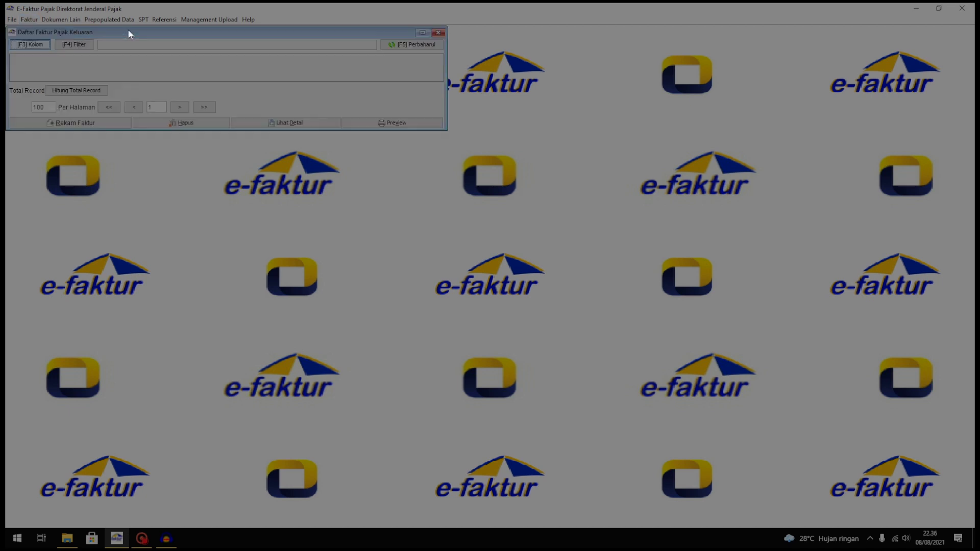
click(392, 45)
click(422, 33)
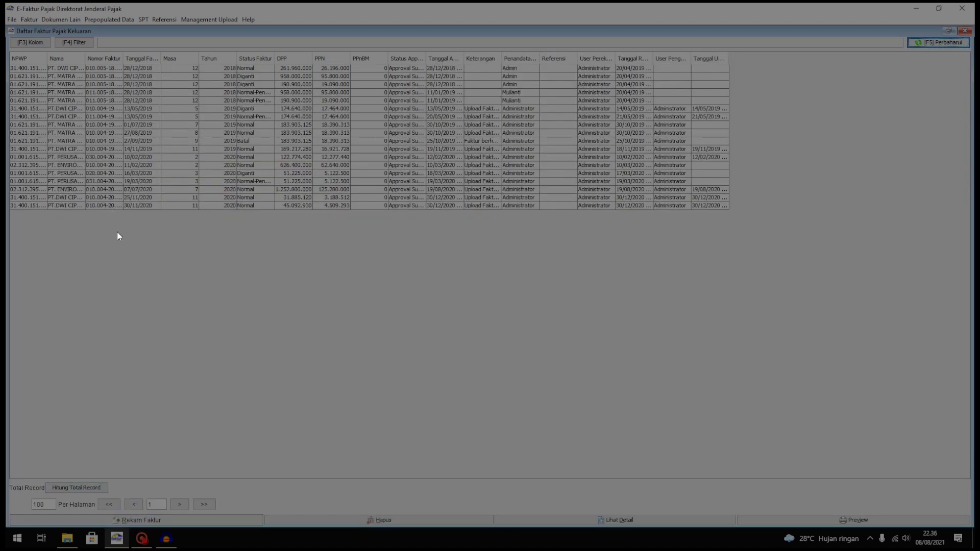
Widen the Nomor Faktur column to show full numbers and start a new invoice.
drag(123, 59, 145, 70)
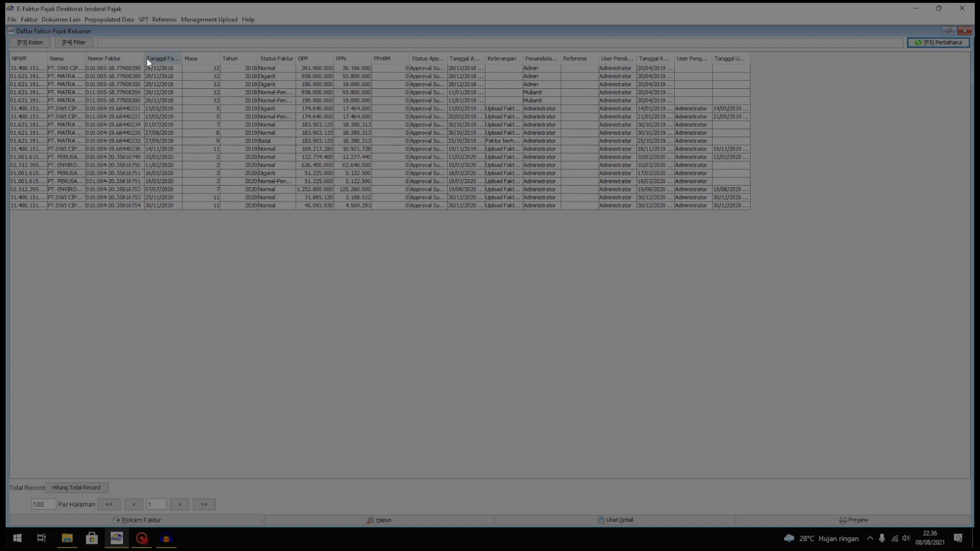
drag(145, 58, 164, 68)
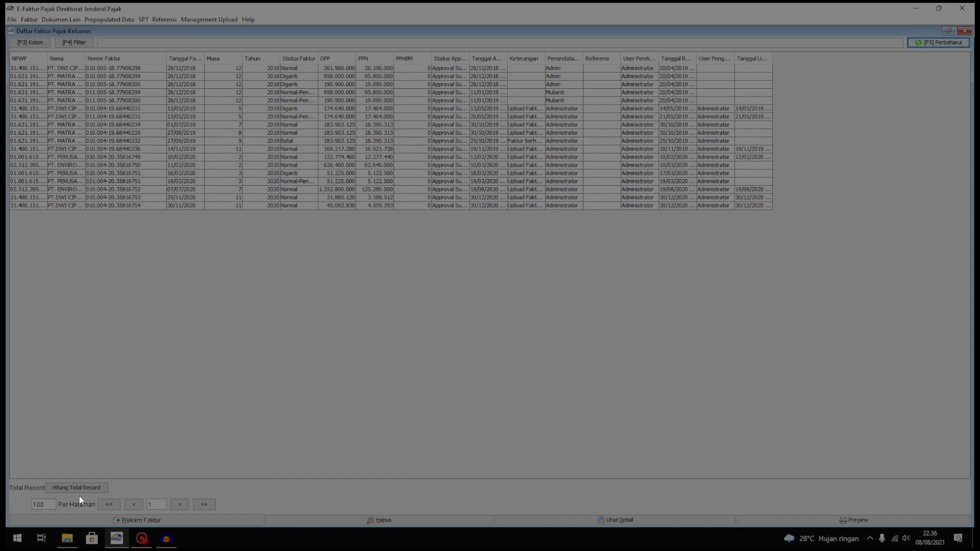
click(108, 520)
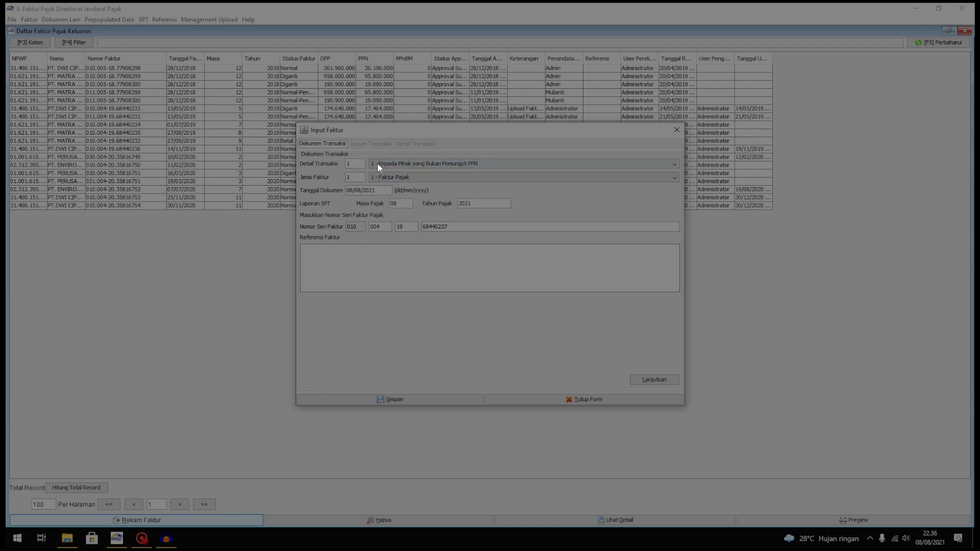
click(393, 164)
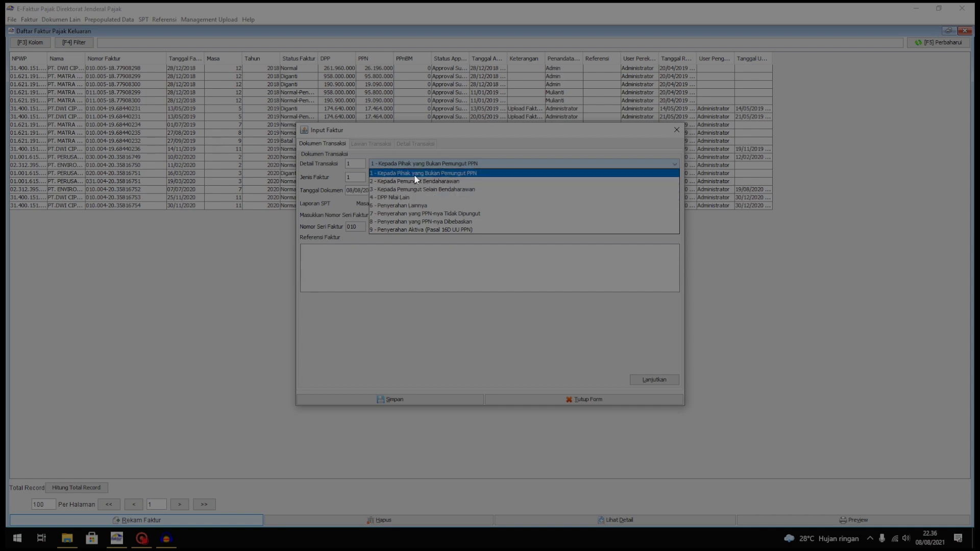
click(415, 173)
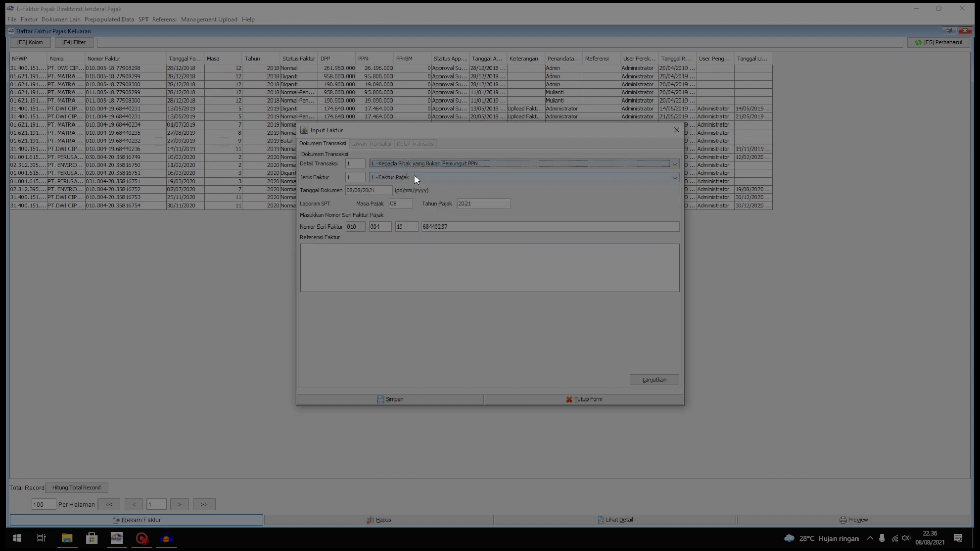
click(389, 178)
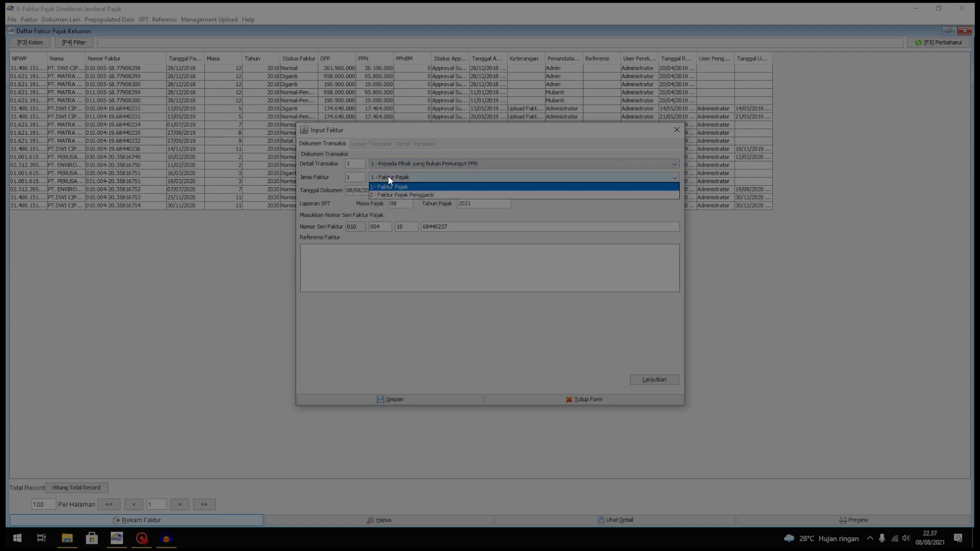
click(388, 176)
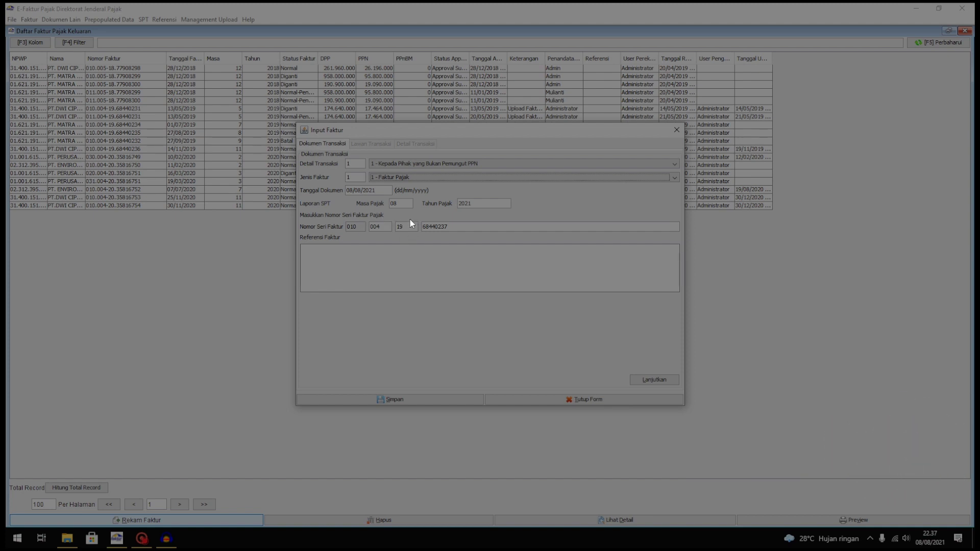
Change the serial number's year code to 20, dismissing the range and invalid-number errors.
click(384, 225)
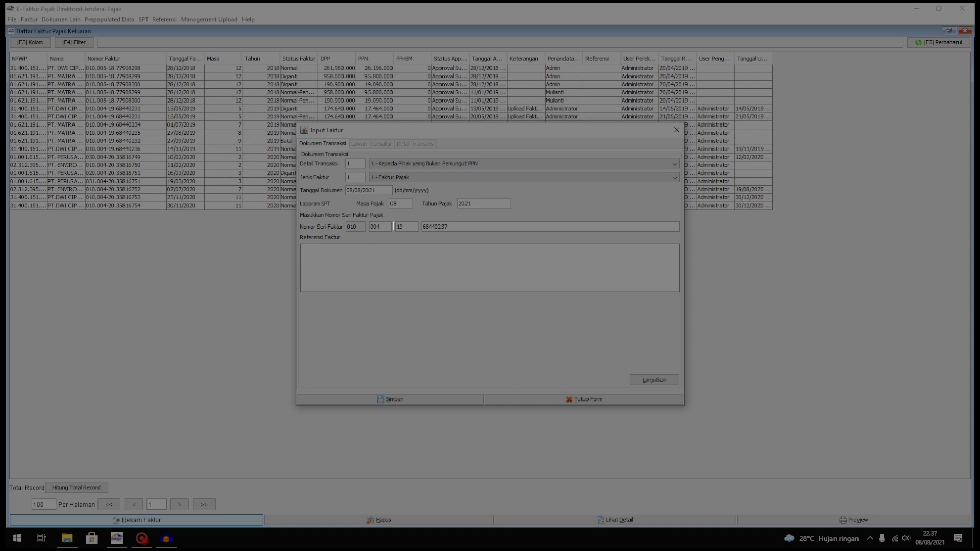
drag(393, 226, 415, 228)
text(21)
click(656, 379)
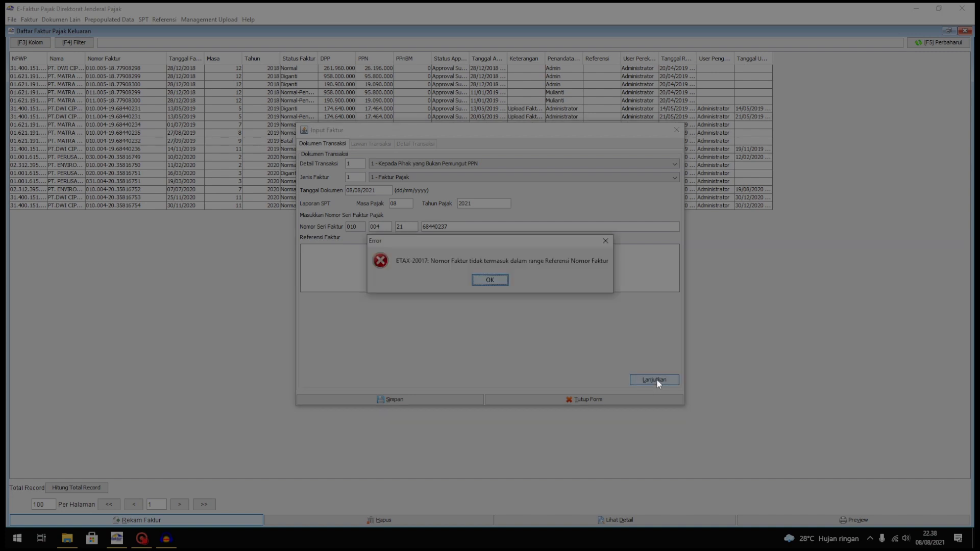
click(498, 280)
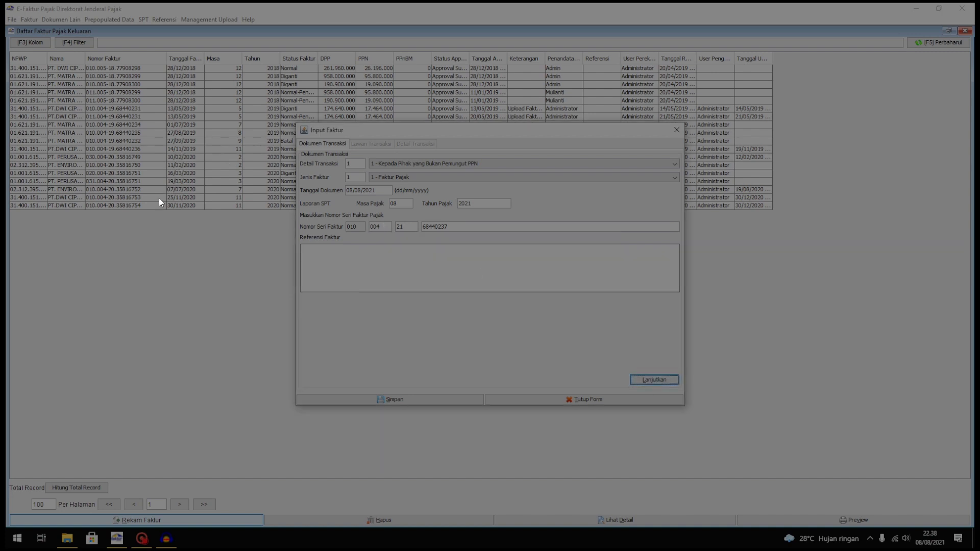
double_click(407, 225)
text(20)
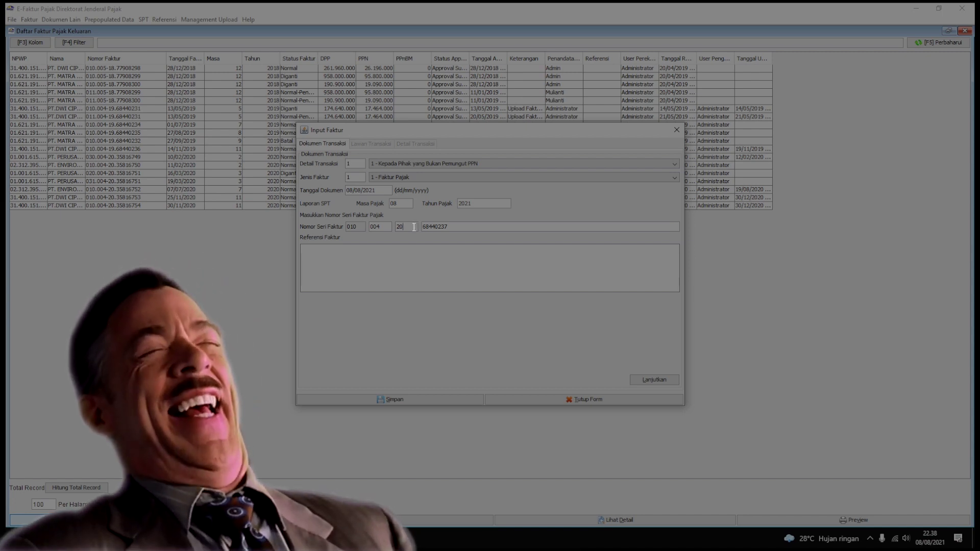
click(653, 379)
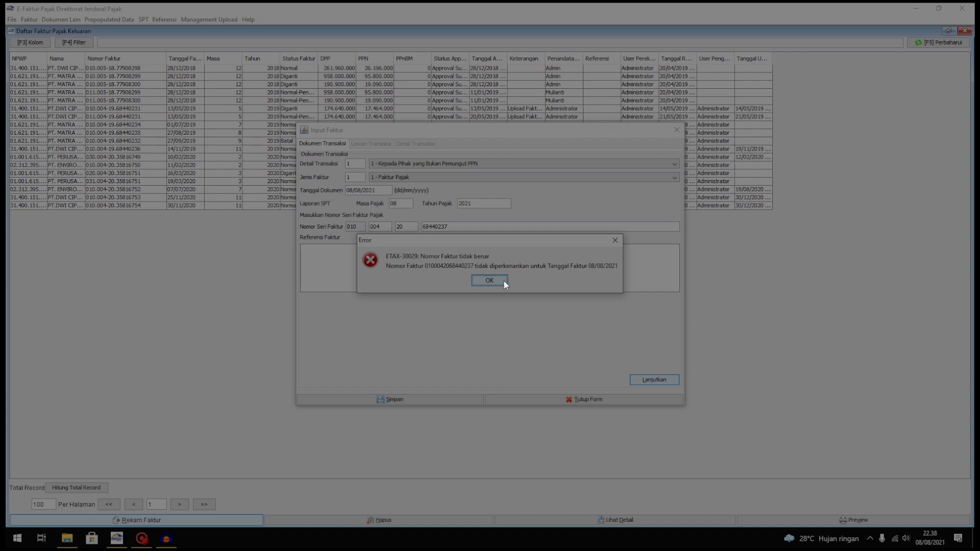
click(505, 281)
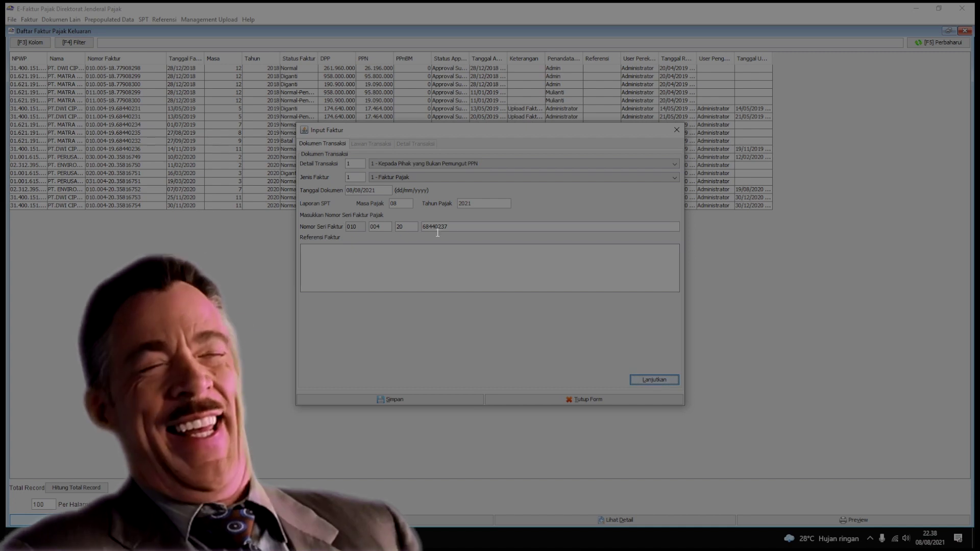
Set the serial number to 35816755 and the document date year to 2020.
double_click(463, 230)
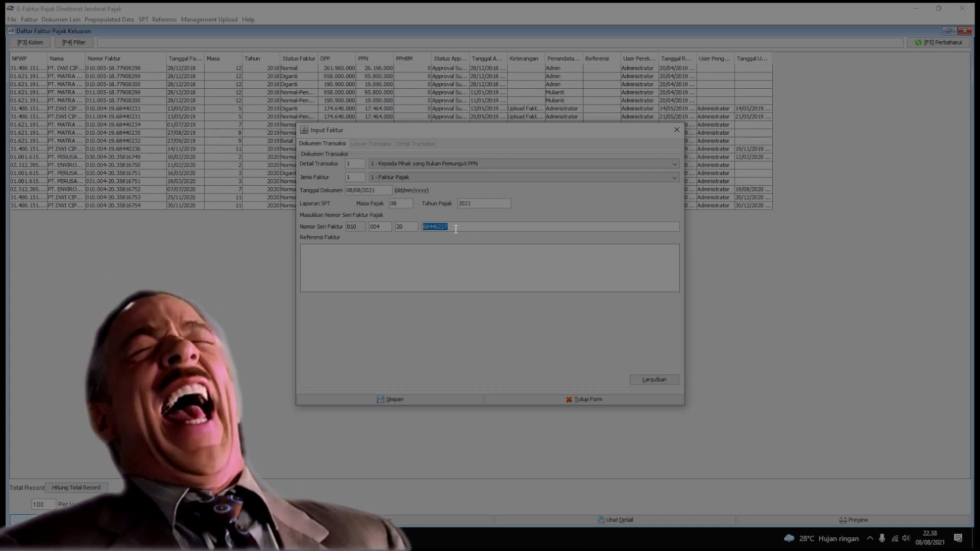
text(358)
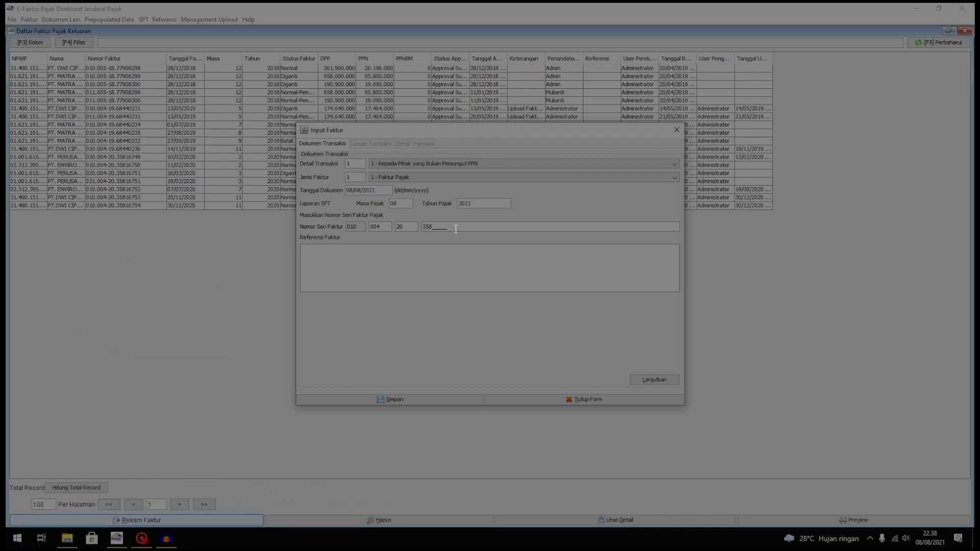
text(16755)
click(648, 378)
click(489, 281)
drag(365, 189, 377, 191)
text(2020)
Continue to the counterparty page and browse the NPWP lookup without choosing anyone.
click(655, 380)
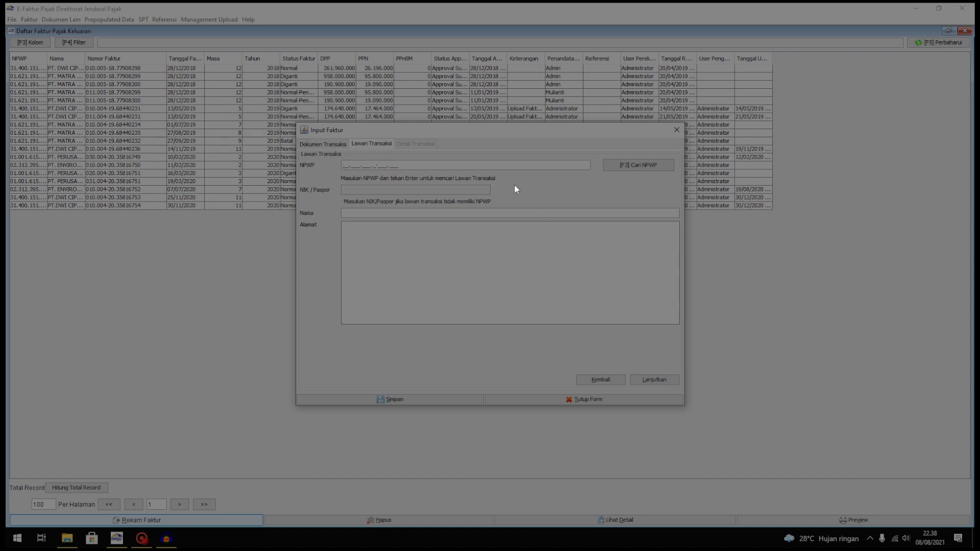
click(660, 164)
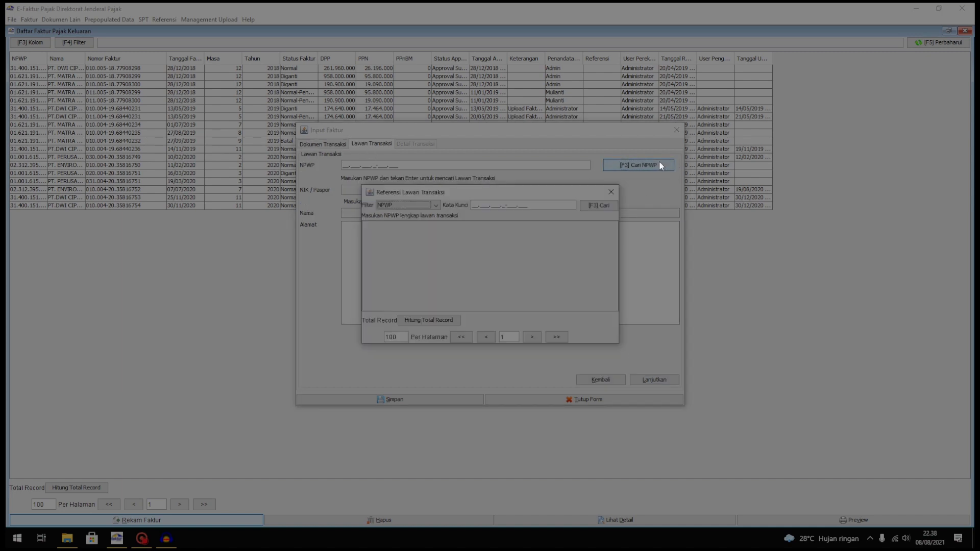
click(607, 202)
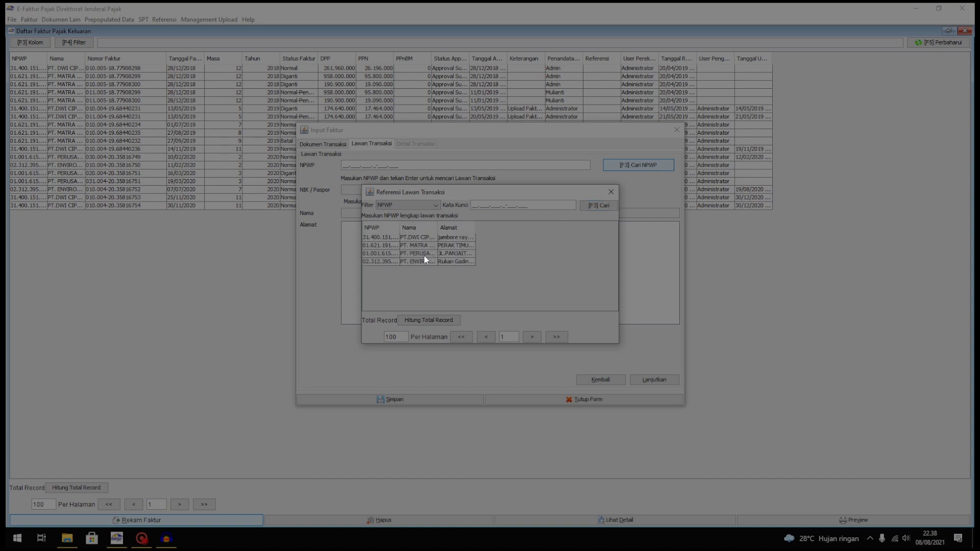
click(612, 193)
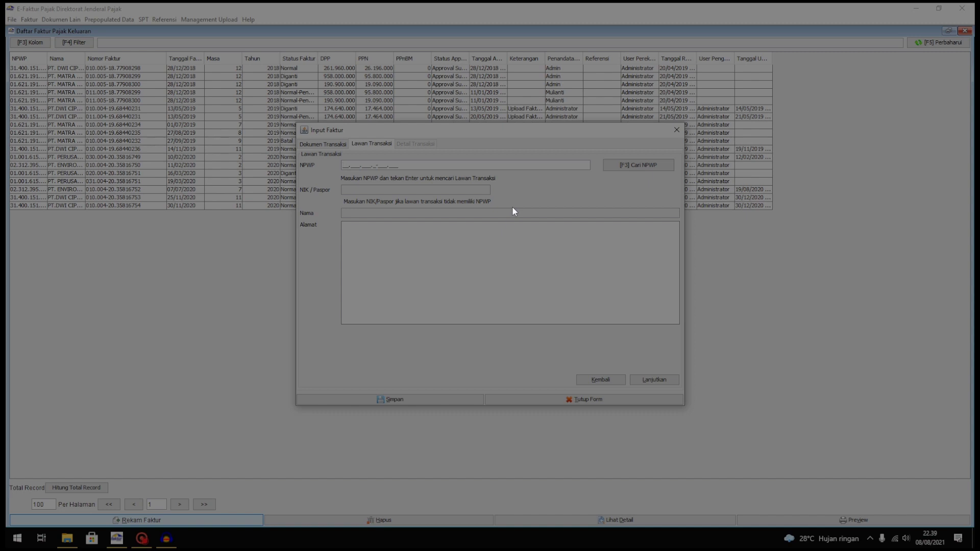
Enter the counterparty's NPWP and look it up in the reference list.
text(0.000.00)
text(0.5-010.0)
key(BackSpace)
key(BackSpace)
key(BackSpace)
key(BackSpace)
key(BackSpace)
text(0501000)
key(Return)
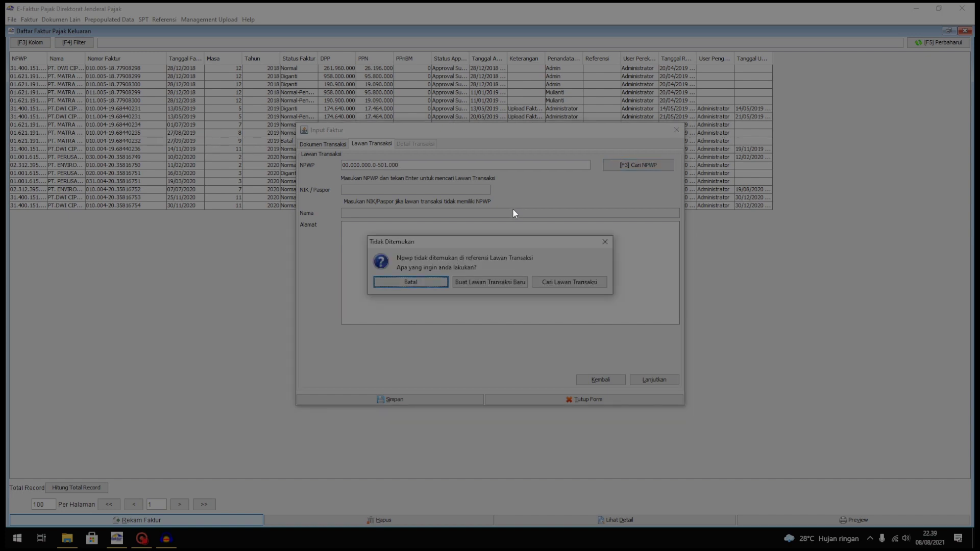
Try creating a new counterparty, then dismiss the invalid NPWP error and close the form.
click(482, 283)
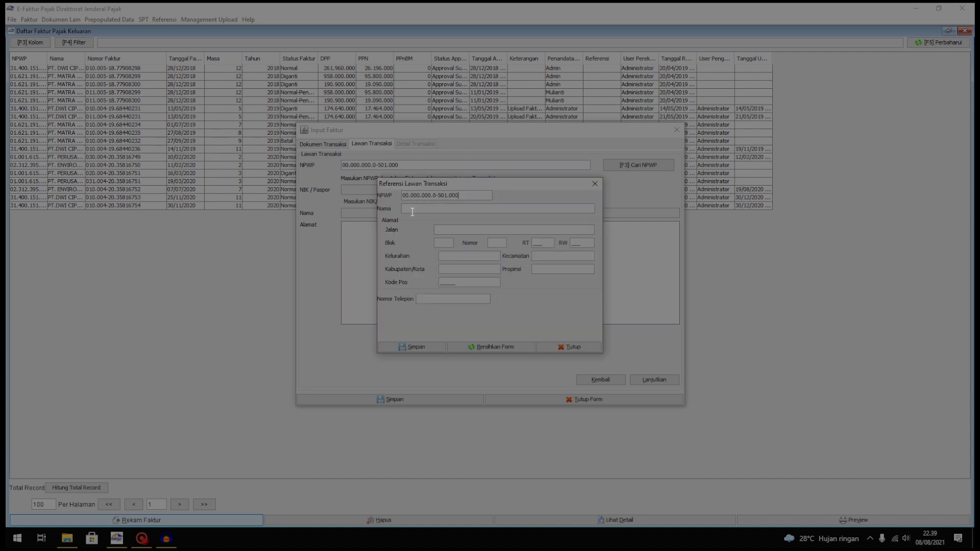
click(414, 210)
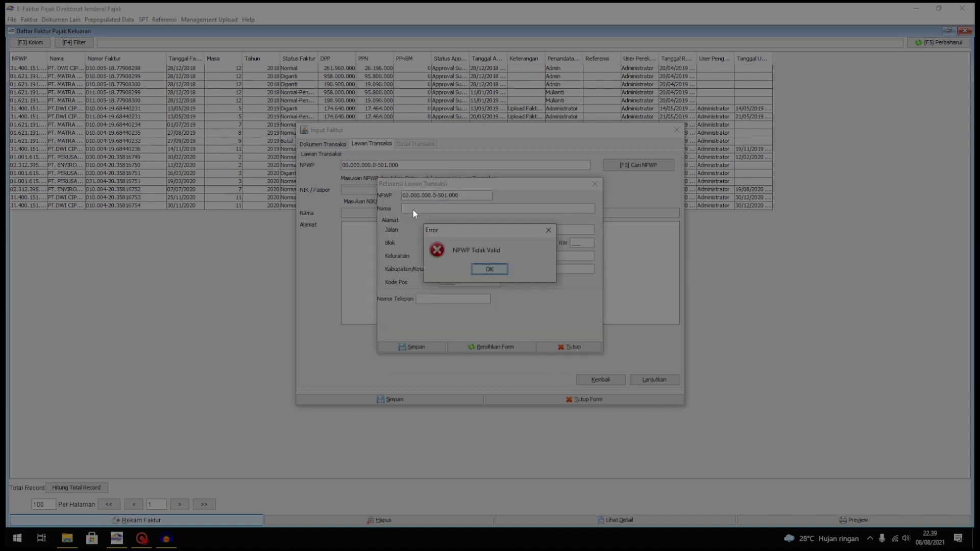
click(480, 270)
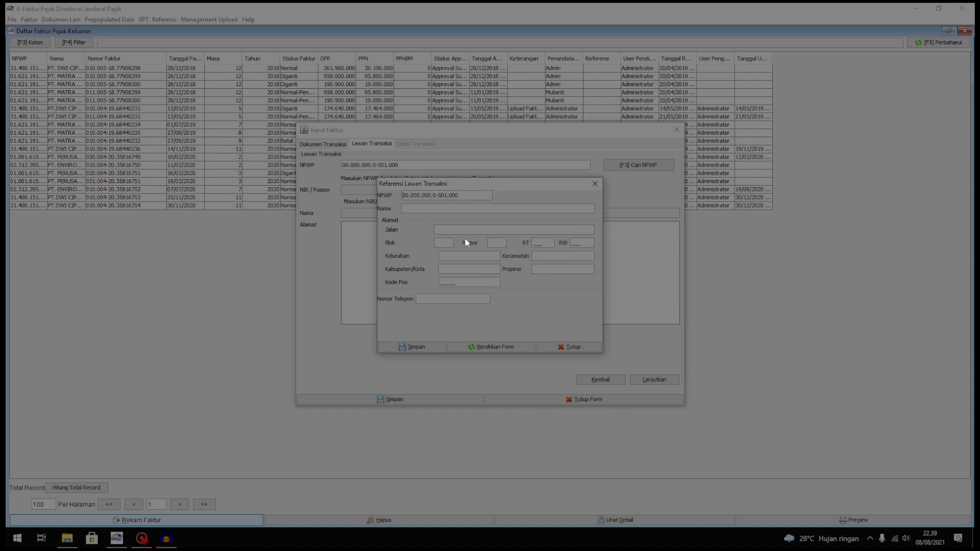
click(569, 346)
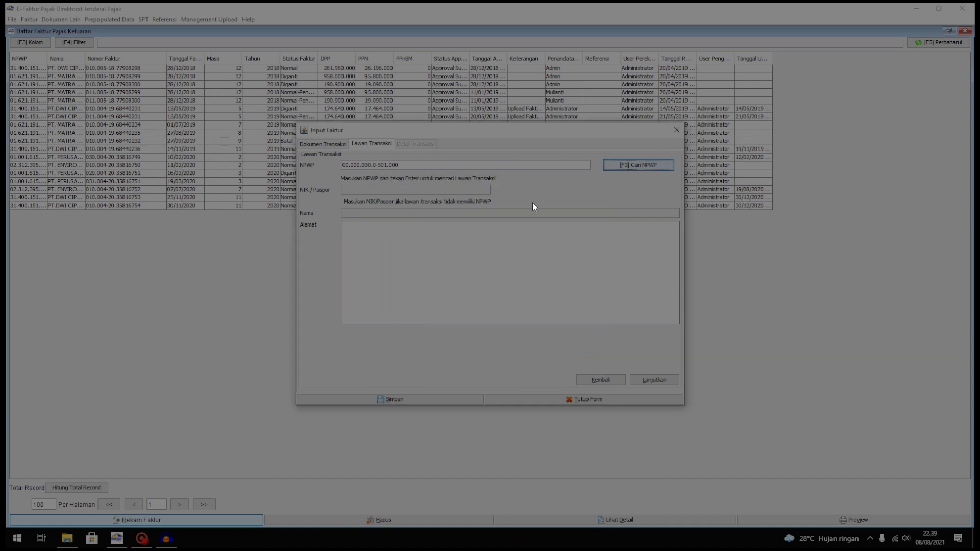
Search the counterparty reference and pick an existing registered counterparty.
click(624, 166)
click(610, 207)
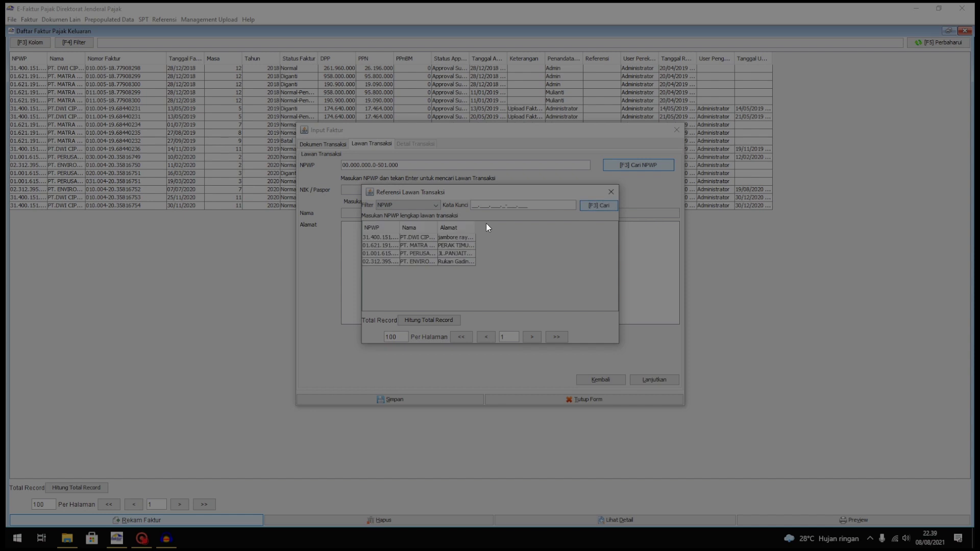
double_click(401, 237)
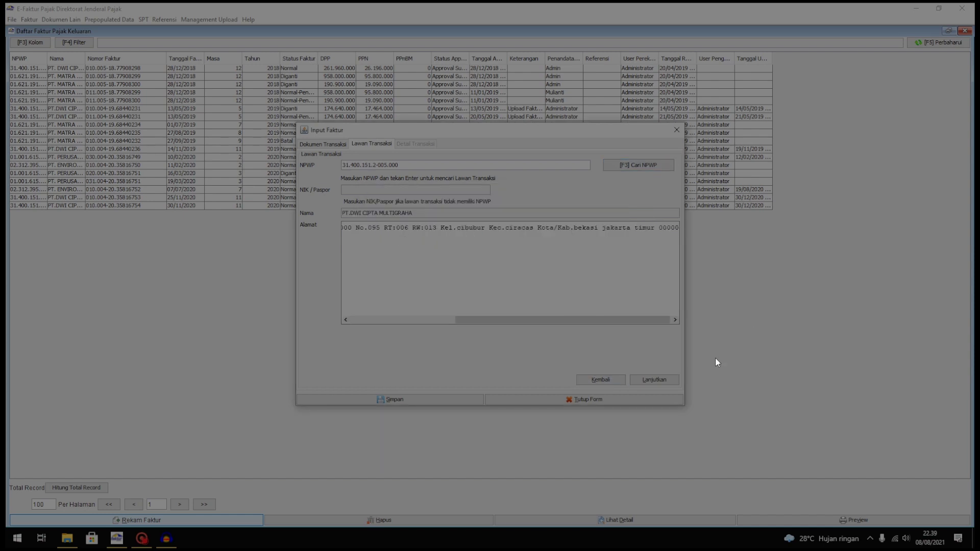
Move on to Detail Transaksi and open a blank goods/services line-item form.
click(658, 381)
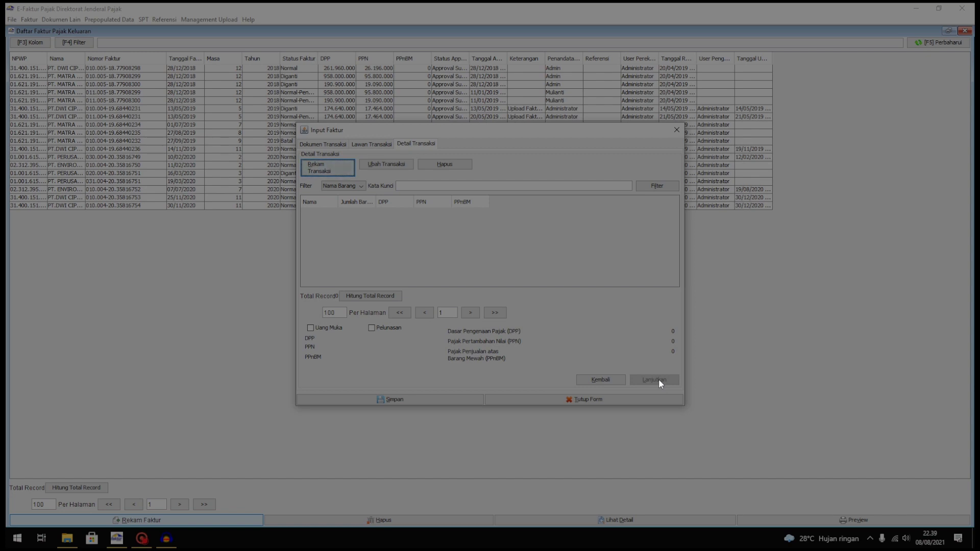
click(327, 166)
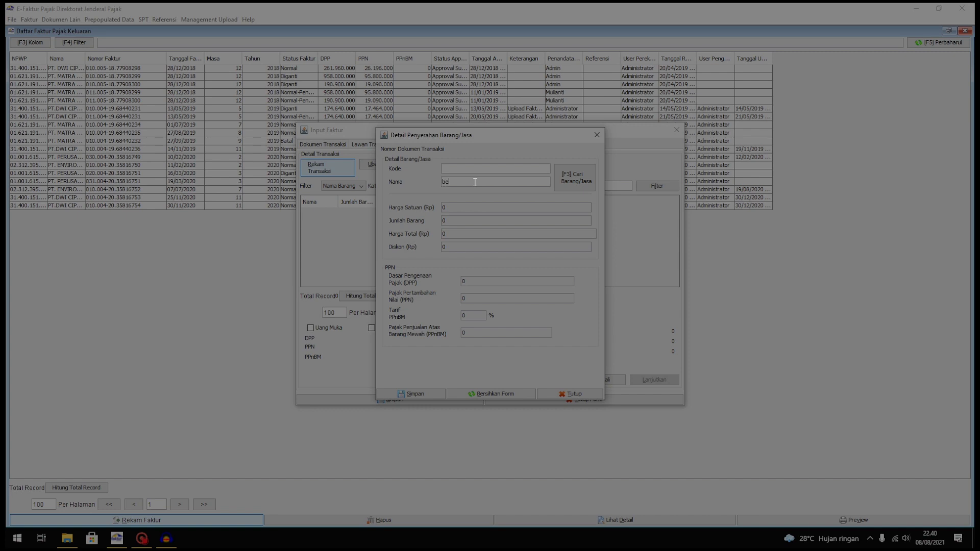
Save line item 'ban brigstone': 20 units at 1.000.000, giving DPP 20.000.000 and PPN 2.000.000.
key(BackSpace)
key(BackSpace)
text(an)
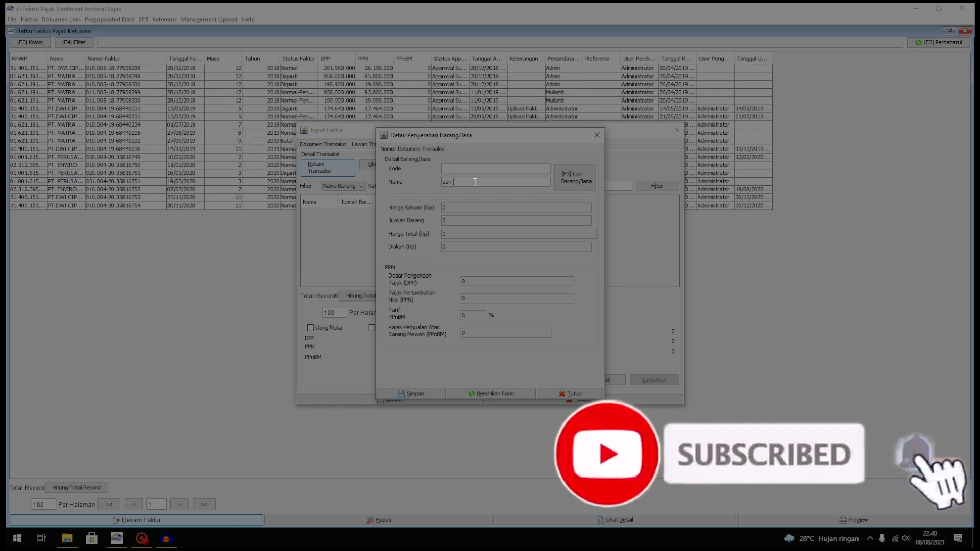
text( brigston)
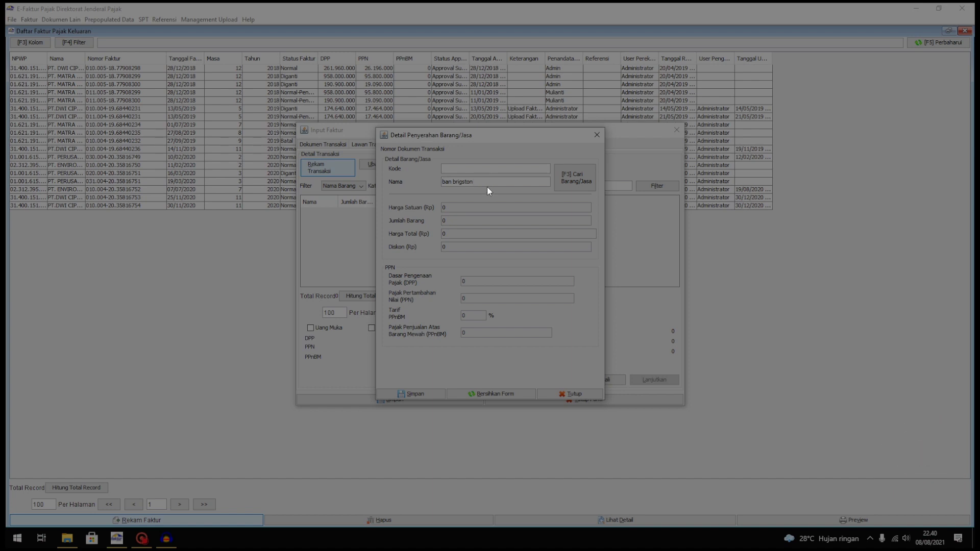
text(e)
key(Return)
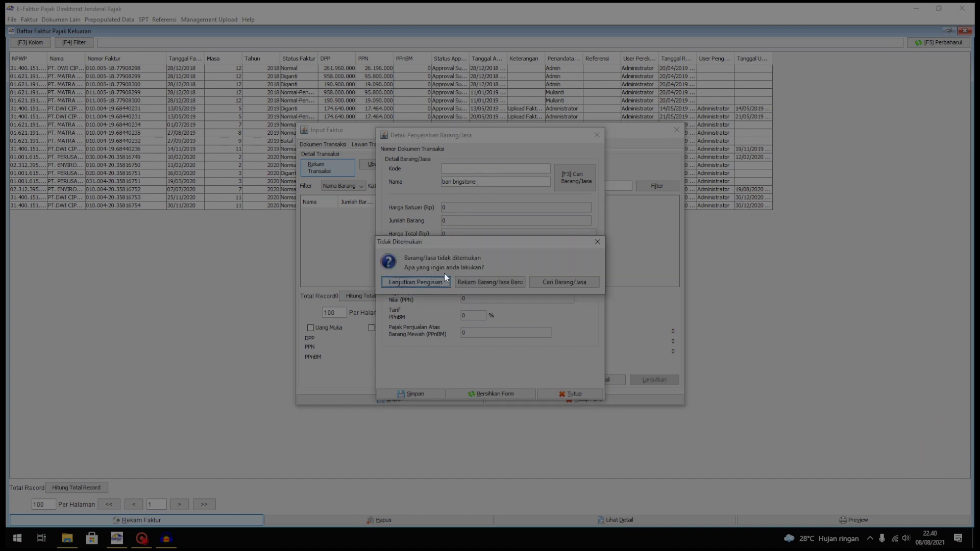
click(424, 280)
text(1000000)
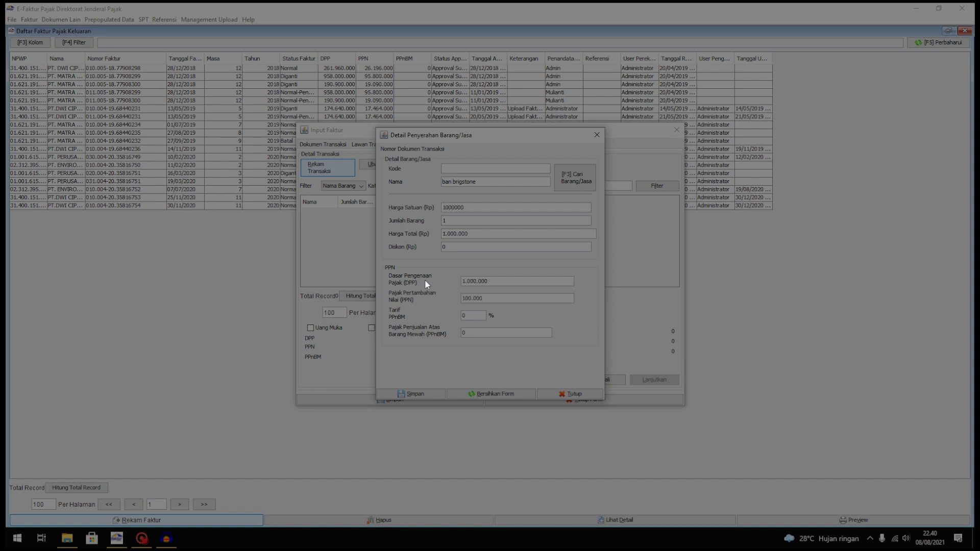
click(467, 219)
key(BackSpace)
text(20)
click(412, 394)
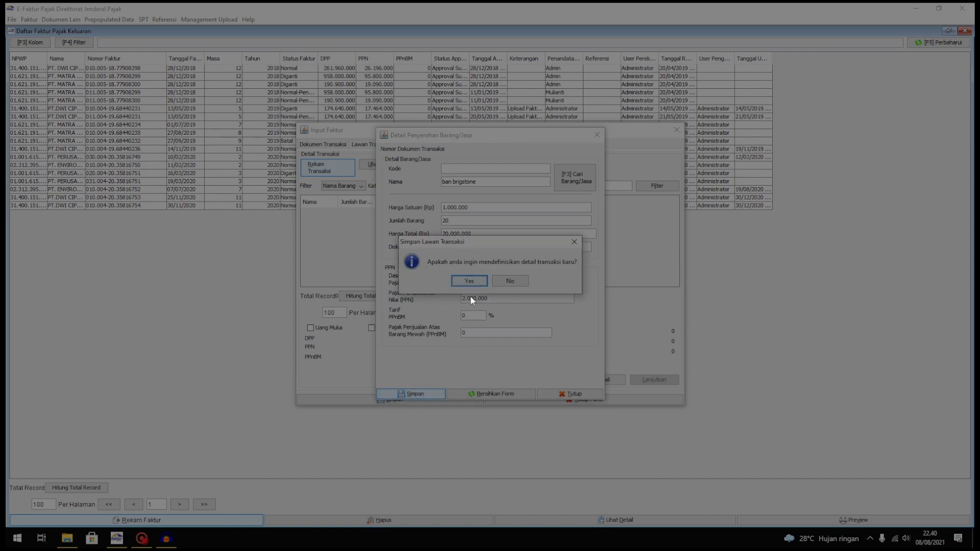
click(469, 282)
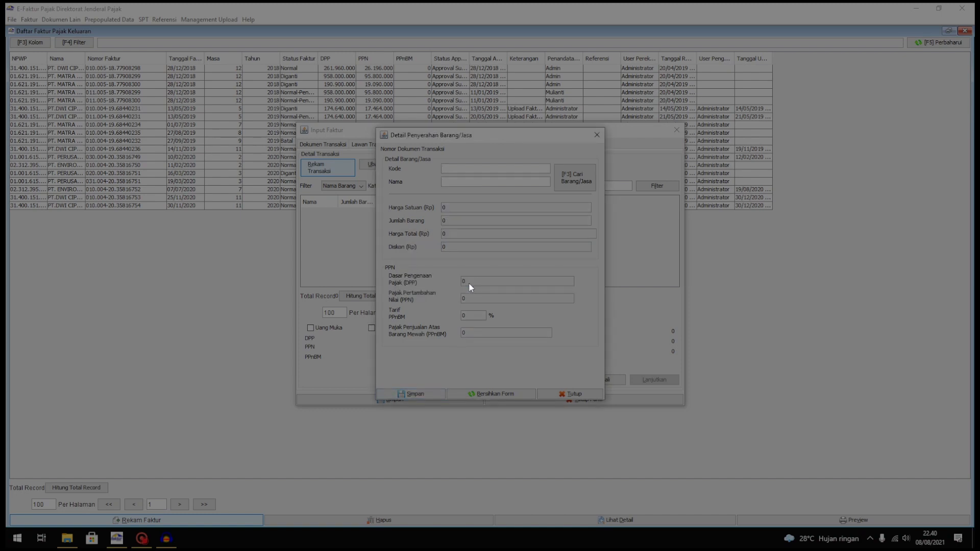
Mark the invoice as Uang Muka with DPP 10.000.000 and PPN 1.000.000, and save.
click(567, 393)
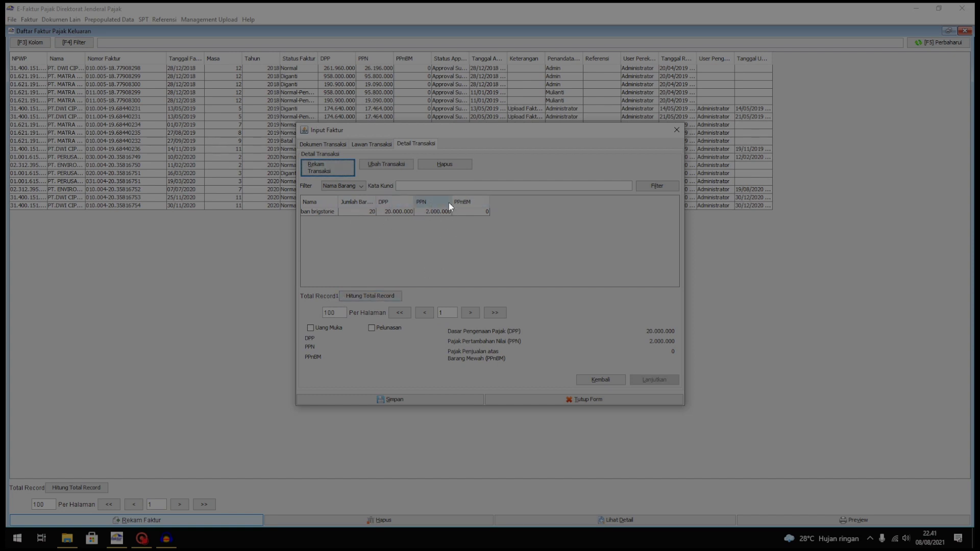
click(311, 328)
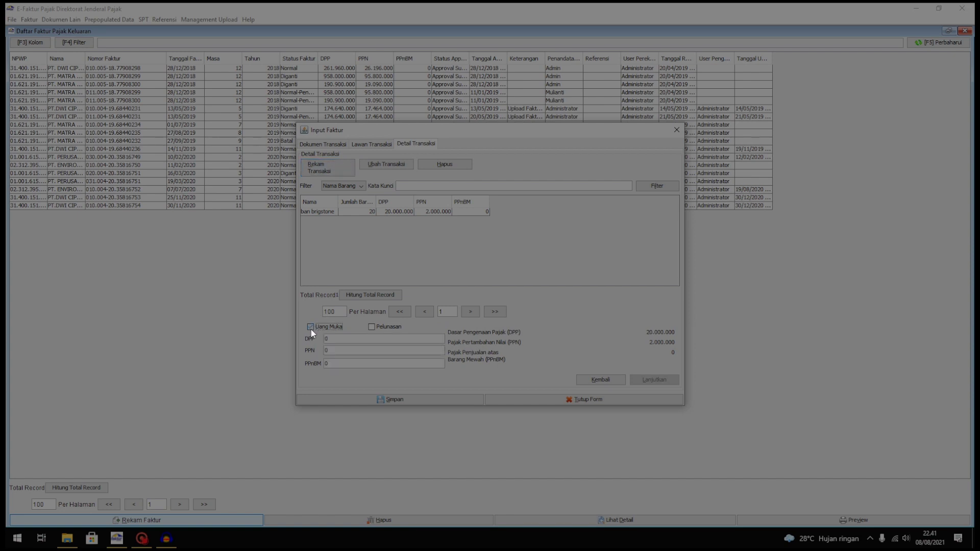
click(338, 337)
text(10.000.000)
key(Tab)
text(10.000.00)
key(Tab)
click(436, 399)
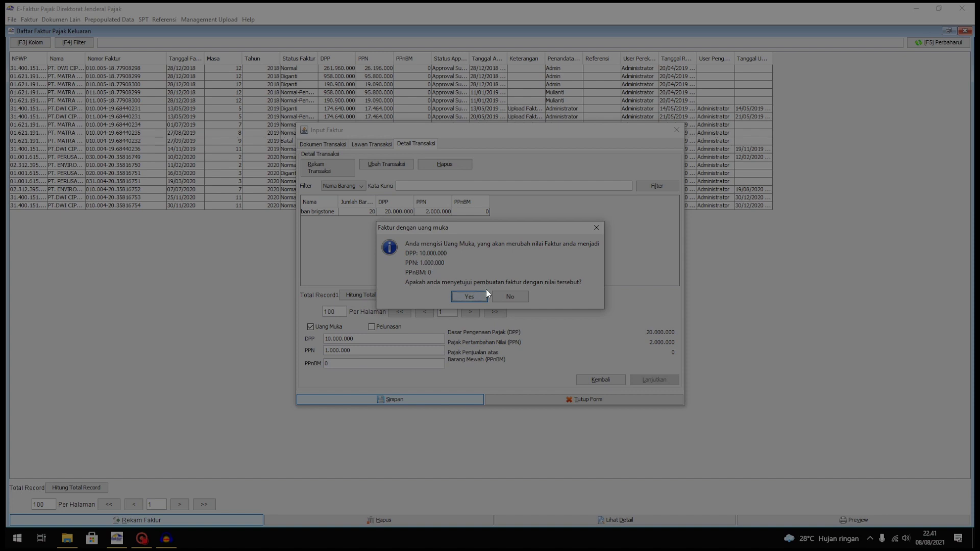
Confirm saving, close the new blank form, and select the Belum Approve invoice row.
click(469, 296)
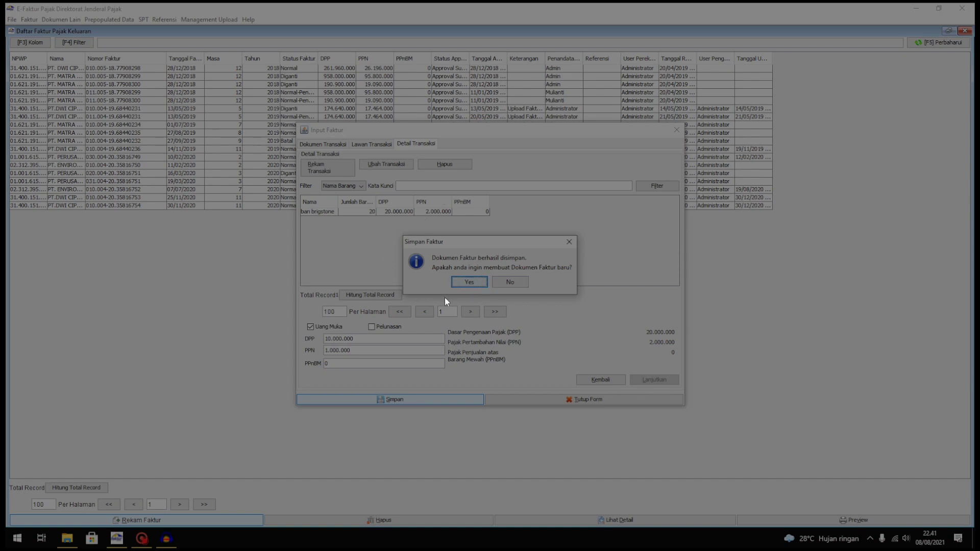
click(470, 282)
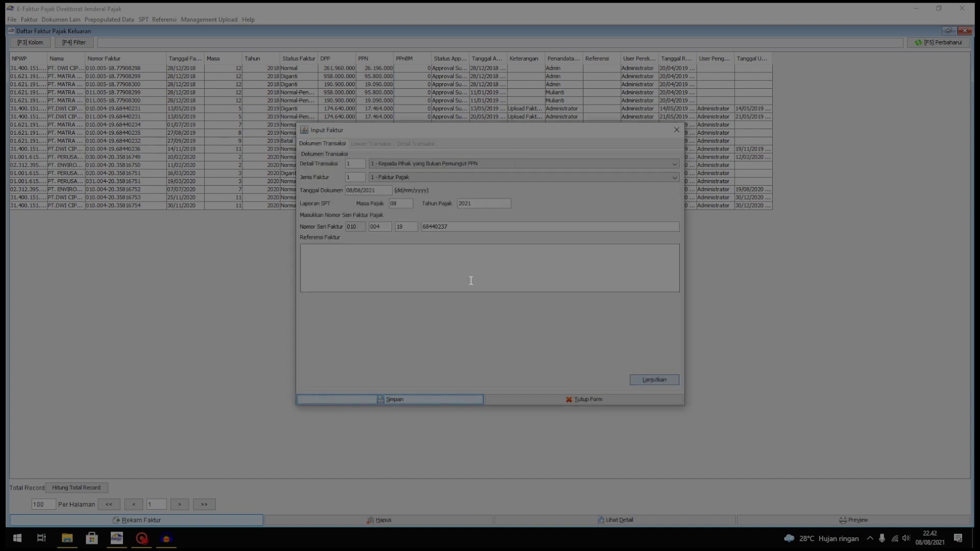
click(616, 396)
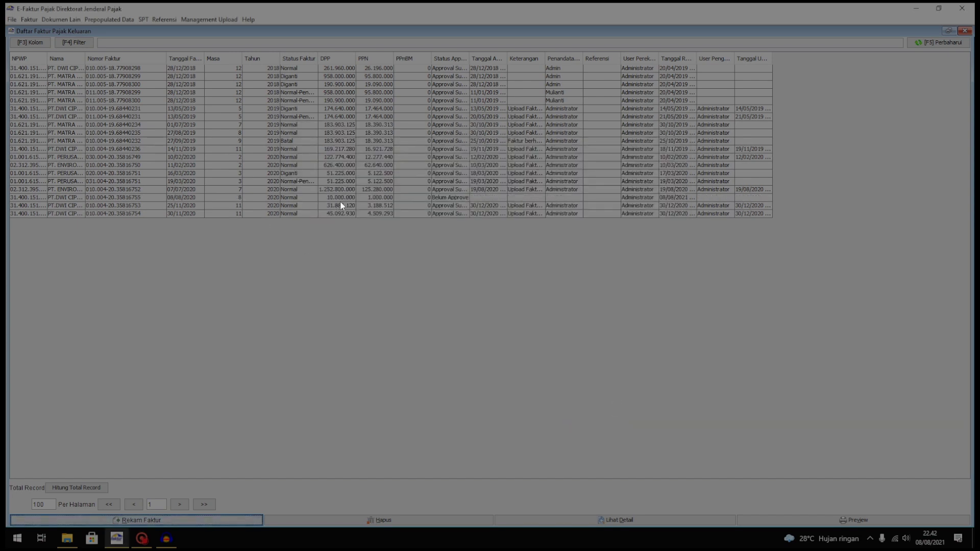
click(315, 198)
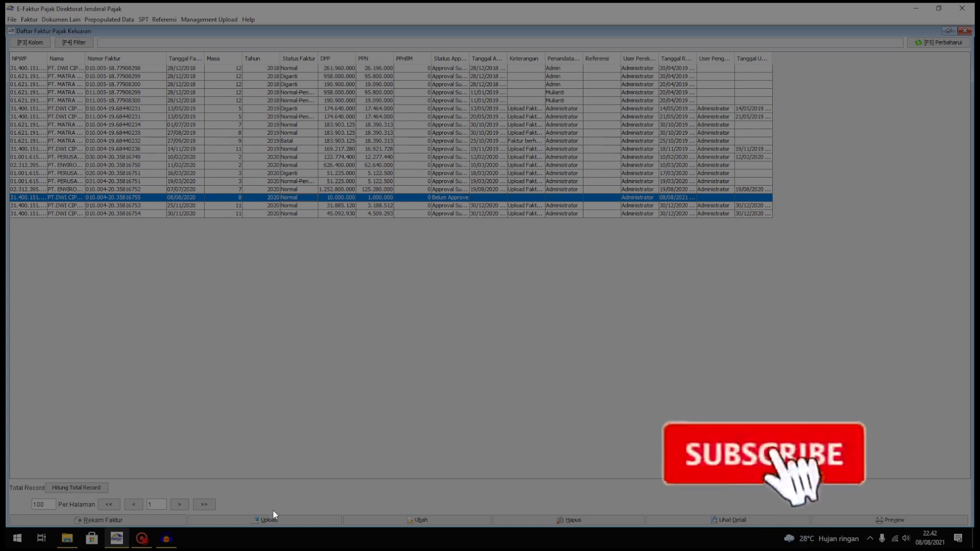
Edit the saved invoice from Uang Muka to Pelunasan (DPP 10.000.000, PPN 1.000.000) and save.
click(404, 520)
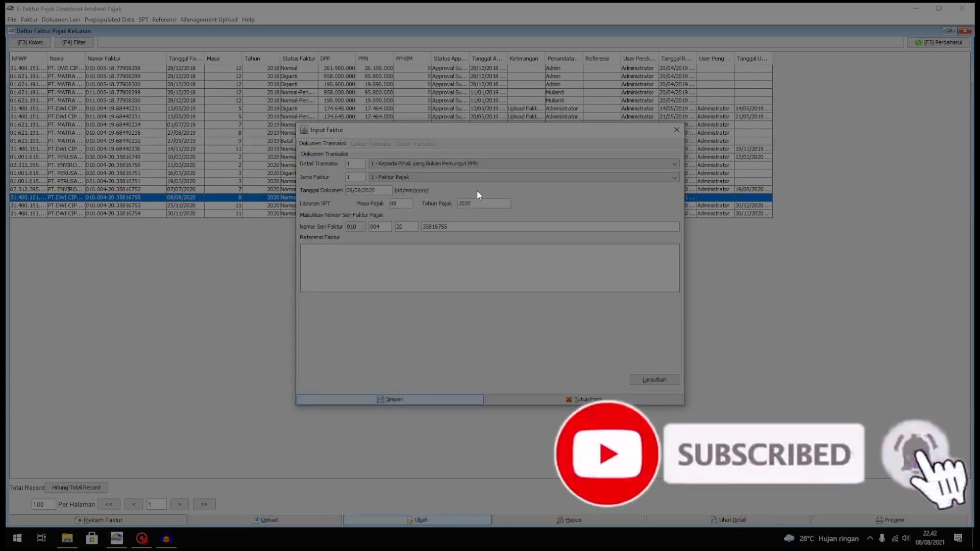
click(643, 379)
click(644, 380)
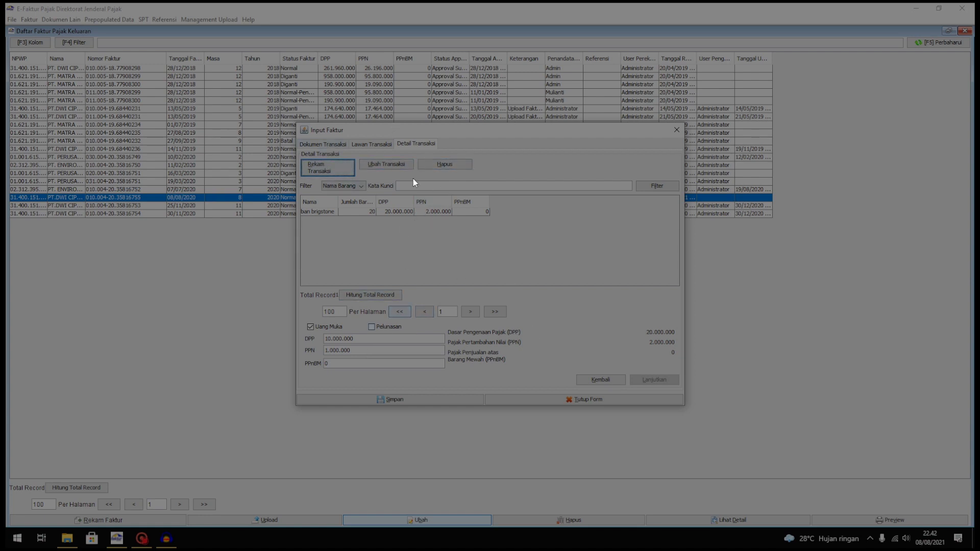
click(311, 211)
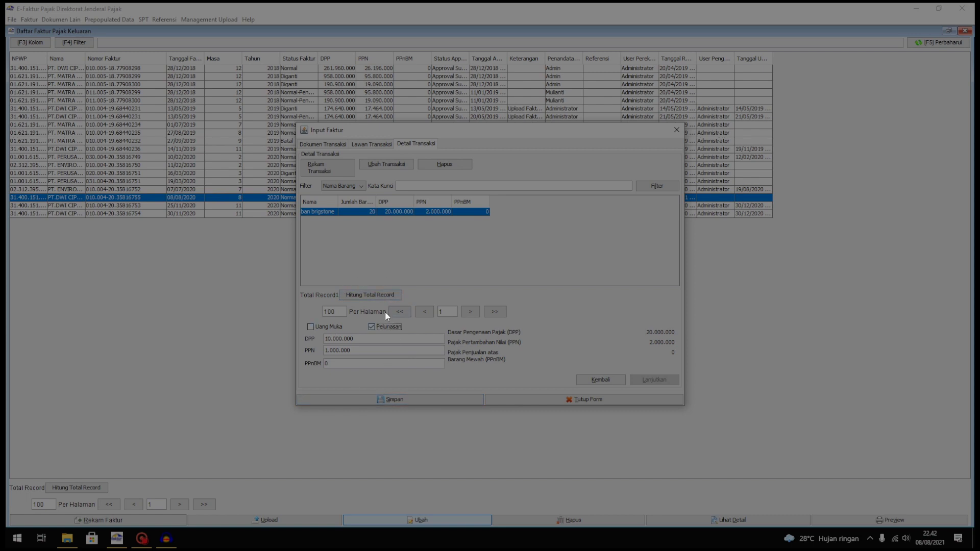
click(399, 400)
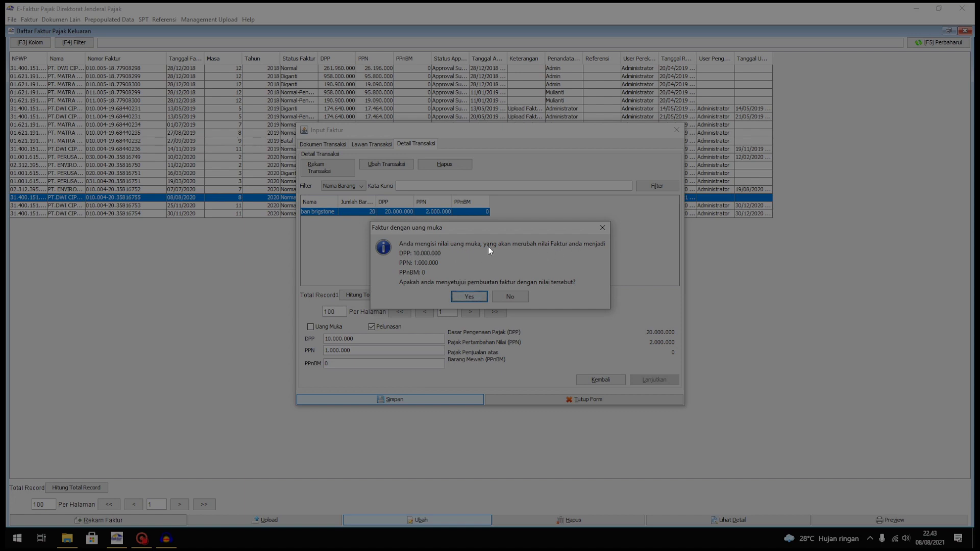
click(468, 300)
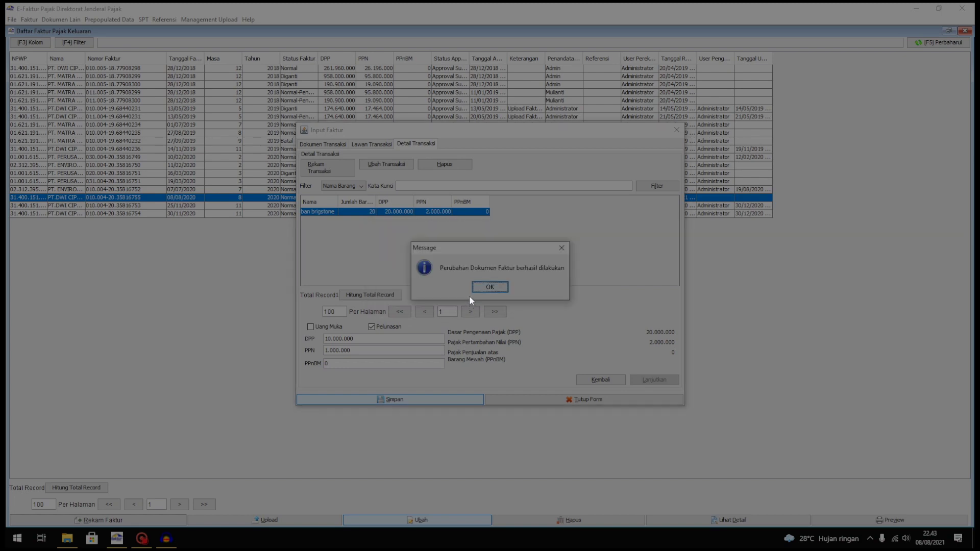
click(479, 289)
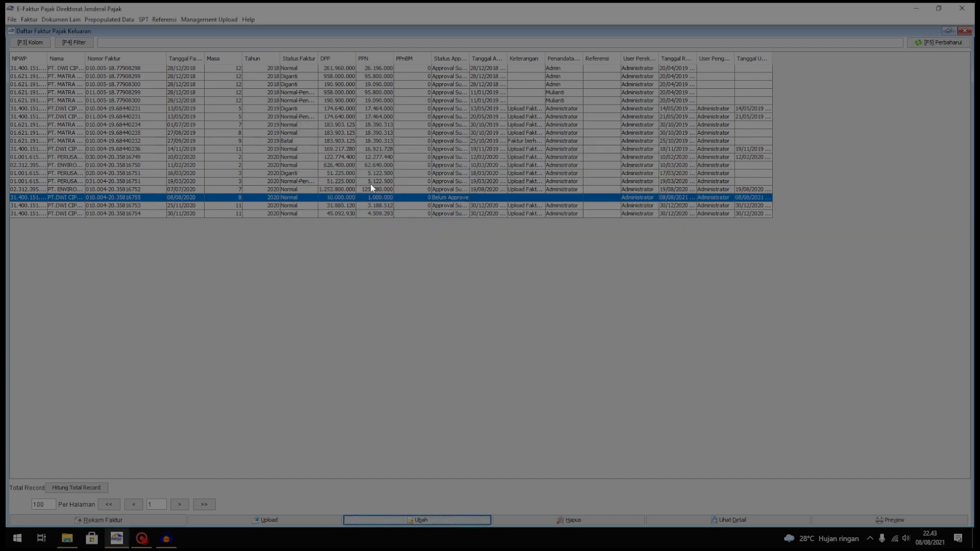
click(878, 524)
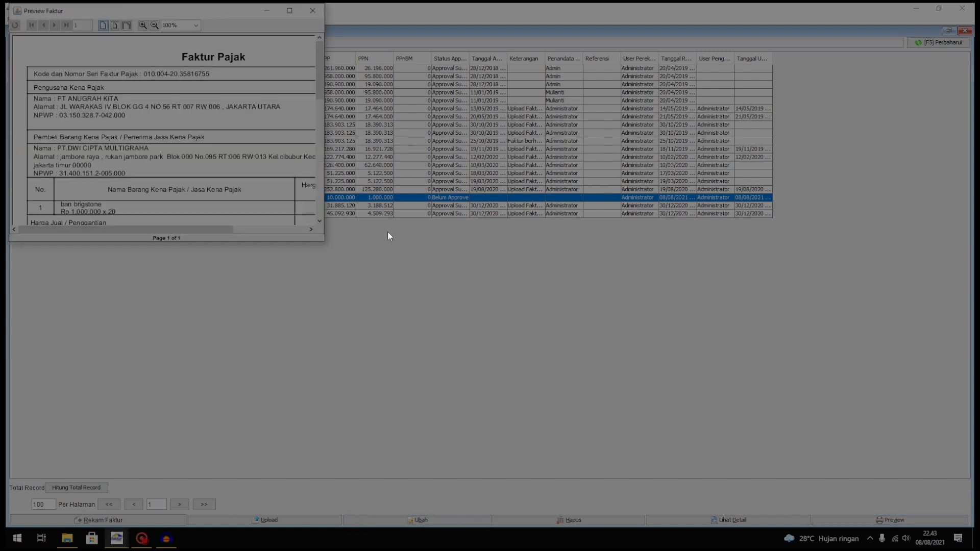
click(291, 8)
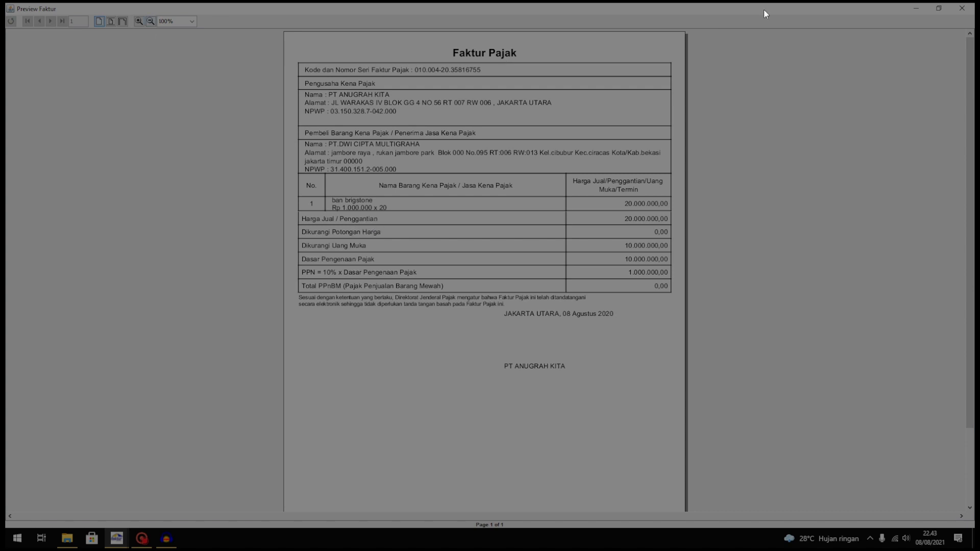
click(962, 8)
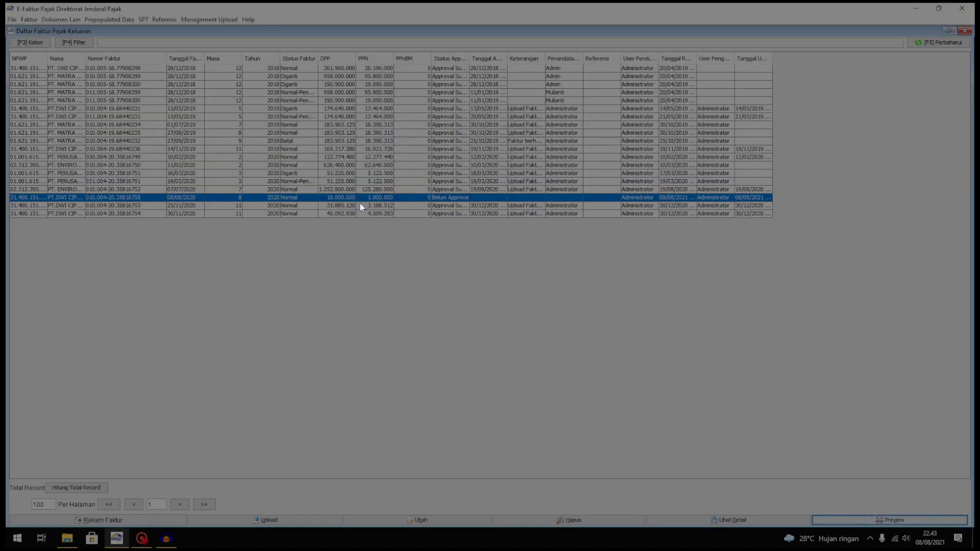
Reopen the invoice's transaction details and confirm the Pelunasan box remains ticked.
click(428, 520)
click(663, 381)
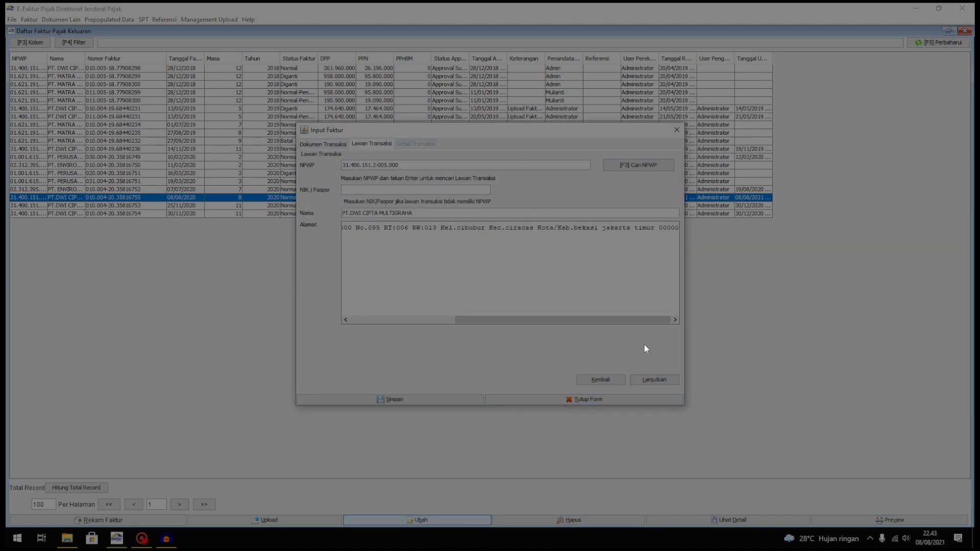
click(657, 380)
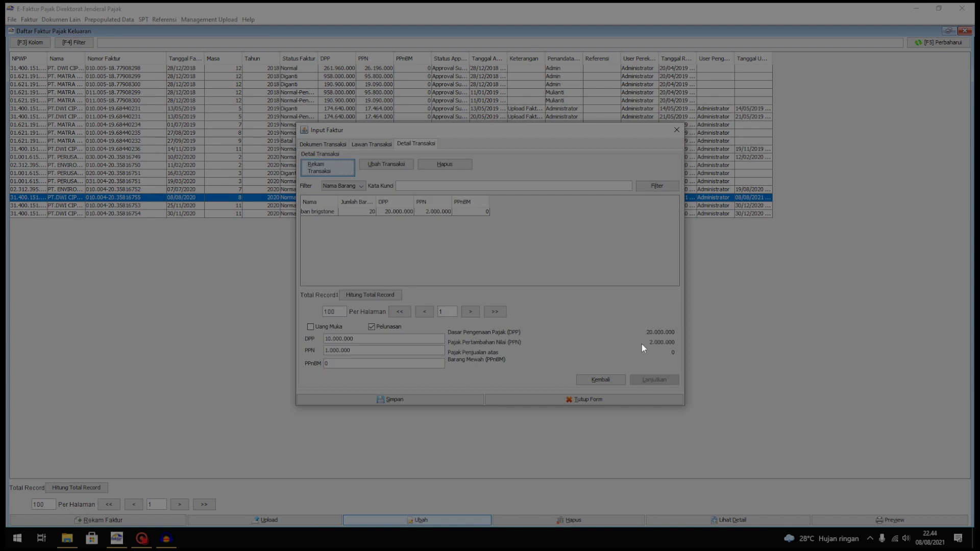
click(382, 326)
click(381, 328)
click(144, 540)
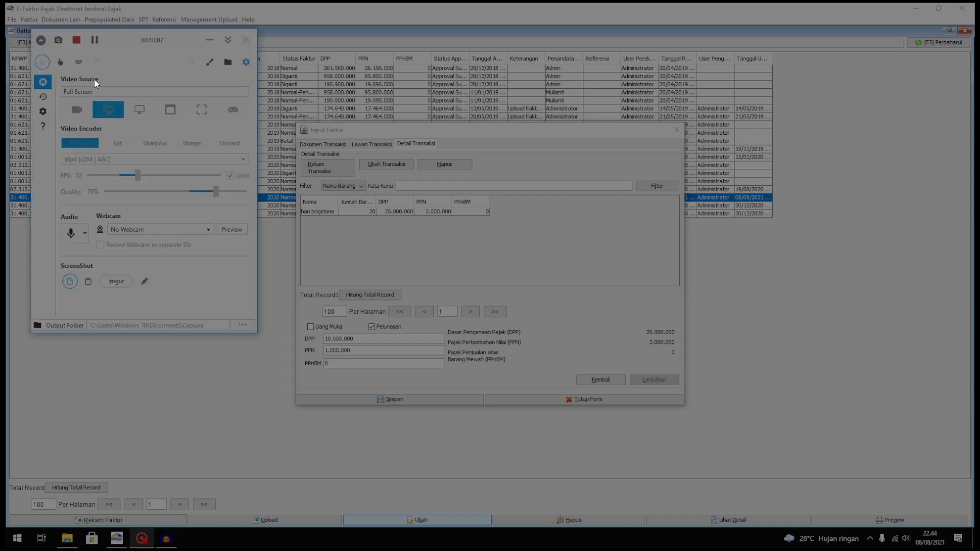
click(76, 39)
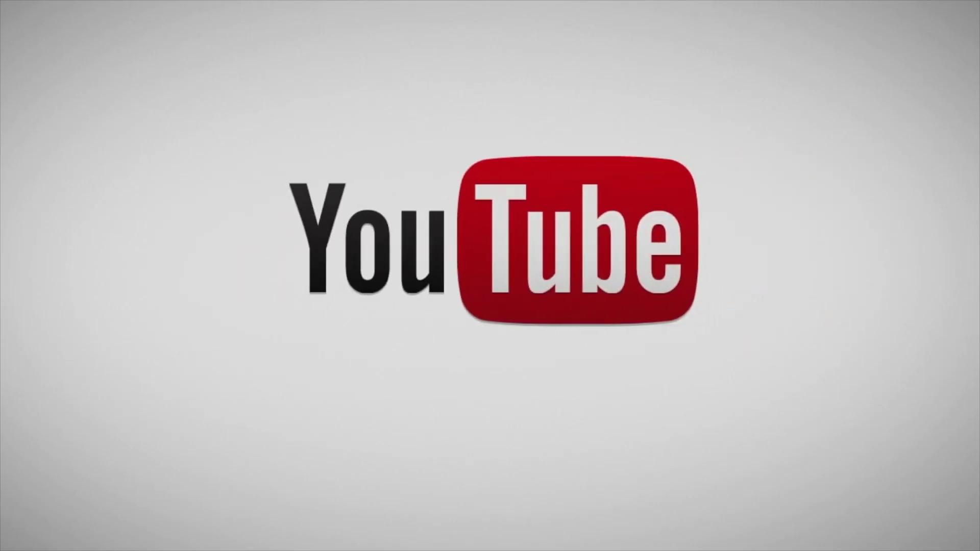